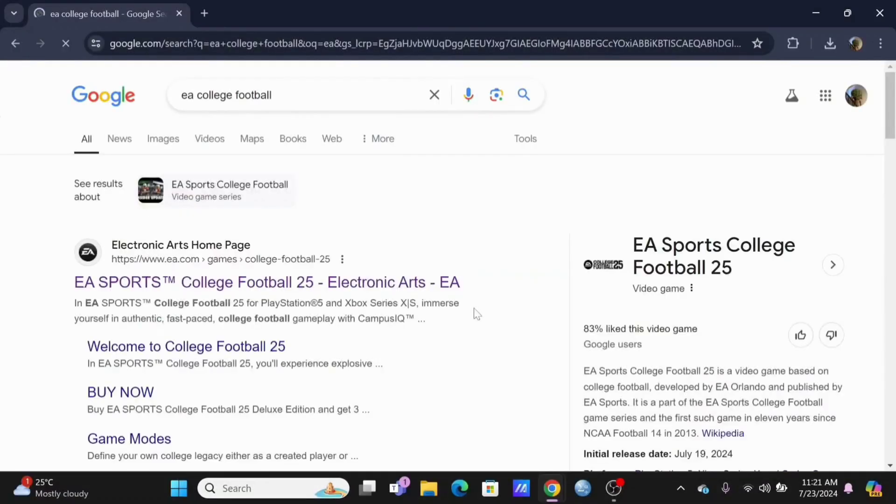
{"action": "scroll", "coordinate": [476, 314], "scroll_direction": "down", "scroll_amount": 1}
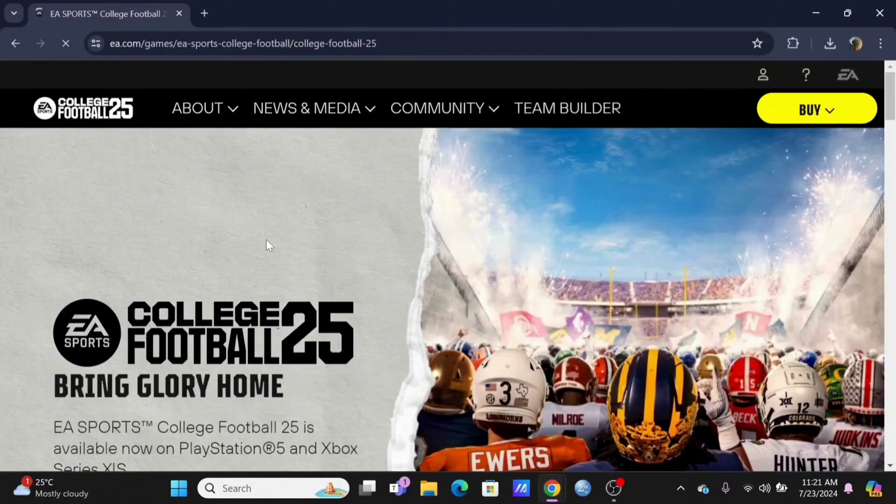
{"action": "scroll", "coordinate": [266, 240], "scroll_direction": "down", "scroll_amount": 1}
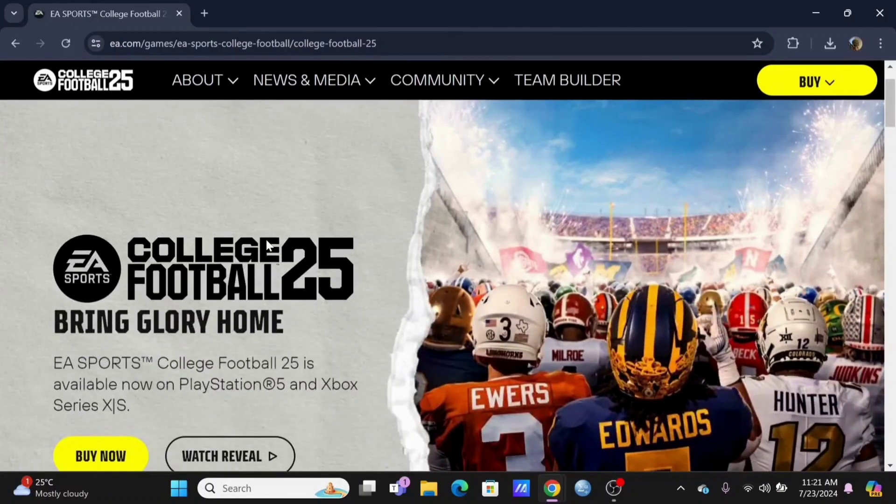
{"action": "scroll", "coordinate": [266, 240], "scroll_direction": "down", "scroll_amount": 1}
{"action": "scroll", "coordinate": [268, 212], "scroll_direction": "down", "scroll_amount": 1}
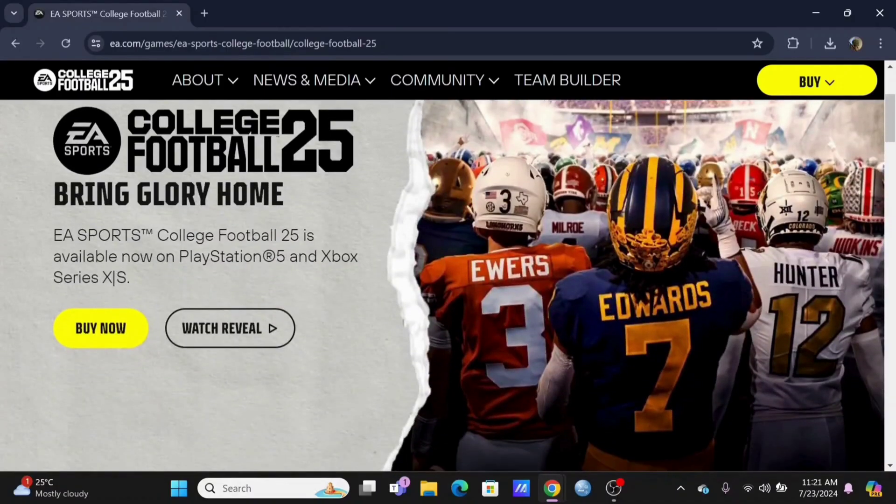
{"action": "scroll", "coordinate": [268, 212], "scroll_direction": "down", "scroll_amount": 1}
{"action": "scroll", "coordinate": [268, 208], "scroll_direction": "down", "scroll_amount": 1}
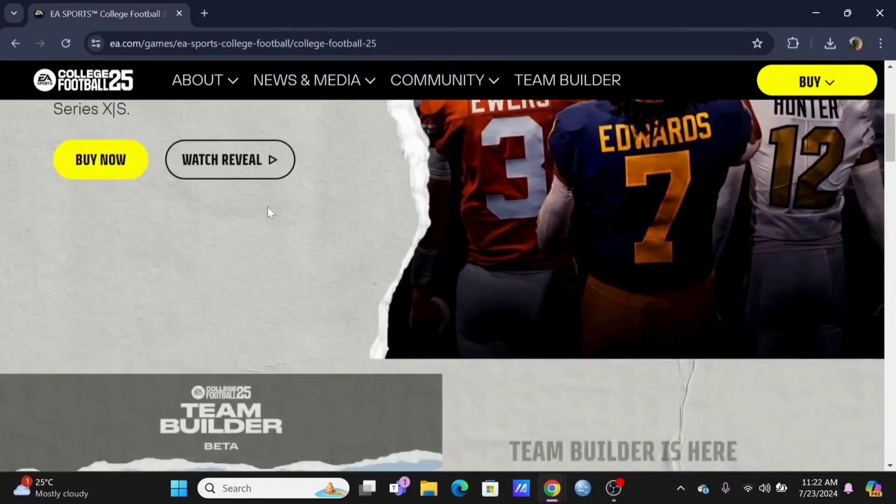
{"action": "scroll", "coordinate": [268, 208], "scroll_direction": "down", "scroll_amount": 2}
{"action": "scroll", "coordinate": [268, 212], "scroll_direction": "down", "scroll_amount": 2}
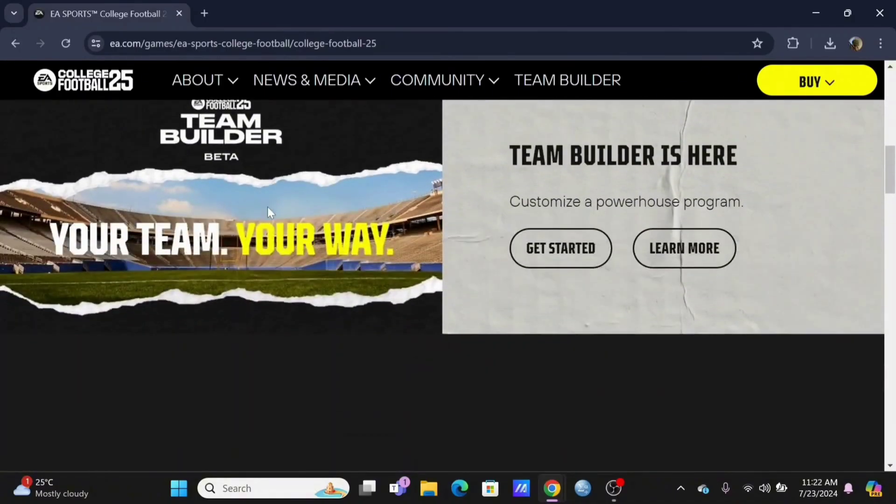
{"action": "scroll", "coordinate": [267, 211], "scroll_direction": "down", "scroll_amount": 1}
{"action": "scroll", "coordinate": [267, 211], "scroll_direction": "down", "scroll_amount": 2}
{"action": "scroll", "coordinate": [266, 211], "scroll_direction": "down", "scroll_amount": 1}
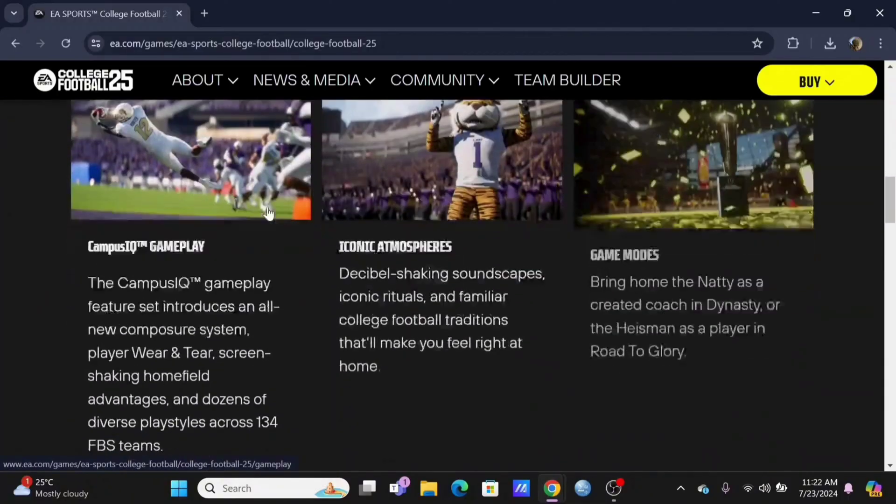
{"action": "scroll", "coordinate": [267, 212], "scroll_direction": "down", "scroll_amount": 1}
{"action": "scroll", "coordinate": [267, 212], "scroll_direction": "down", "scroll_amount": 2}
{"action": "scroll", "coordinate": [267, 212], "scroll_direction": "down", "scroll_amount": 2}
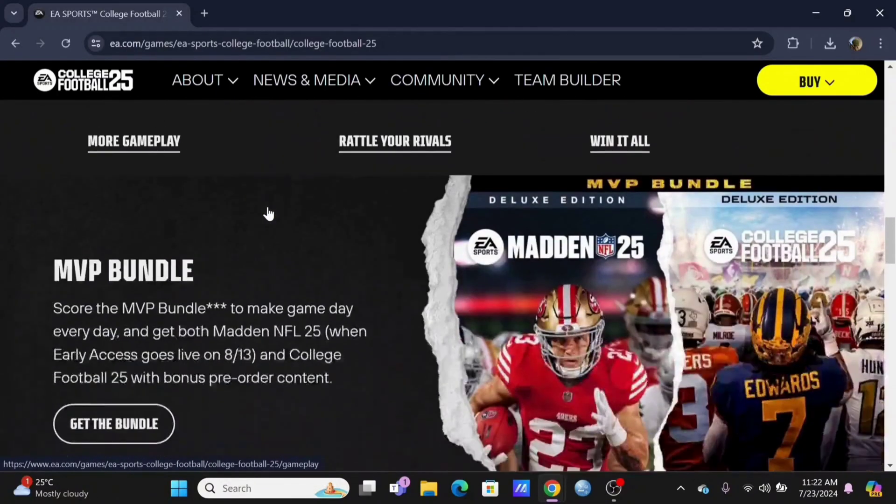
{"action": "scroll", "coordinate": [266, 212], "scroll_direction": "down", "scroll_amount": 2}
{"action": "scroll", "coordinate": [267, 210], "scroll_direction": "down", "scroll_amount": 1}
{"action": "scroll", "coordinate": [268, 210], "scroll_direction": "down", "scroll_amount": 1}
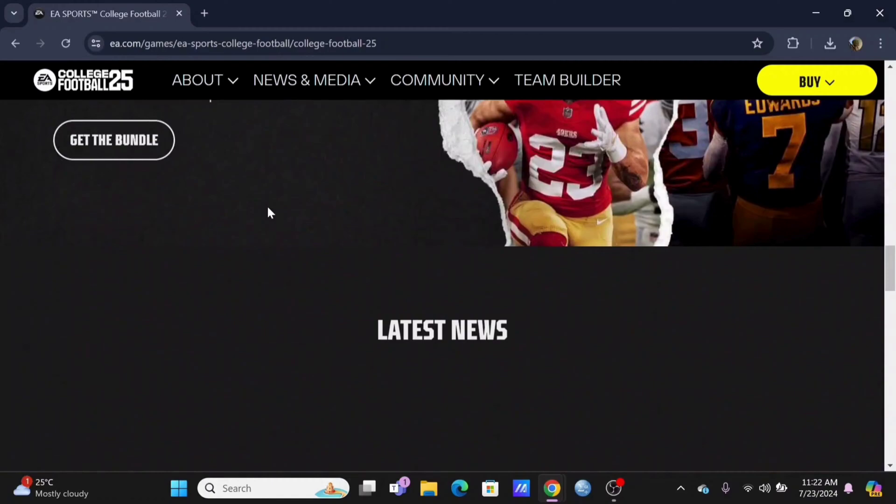
{"action": "scroll", "coordinate": [267, 210], "scroll_direction": "down", "scroll_amount": 2}
{"action": "scroll", "coordinate": [267, 212], "scroll_direction": "down", "scroll_amount": 1}
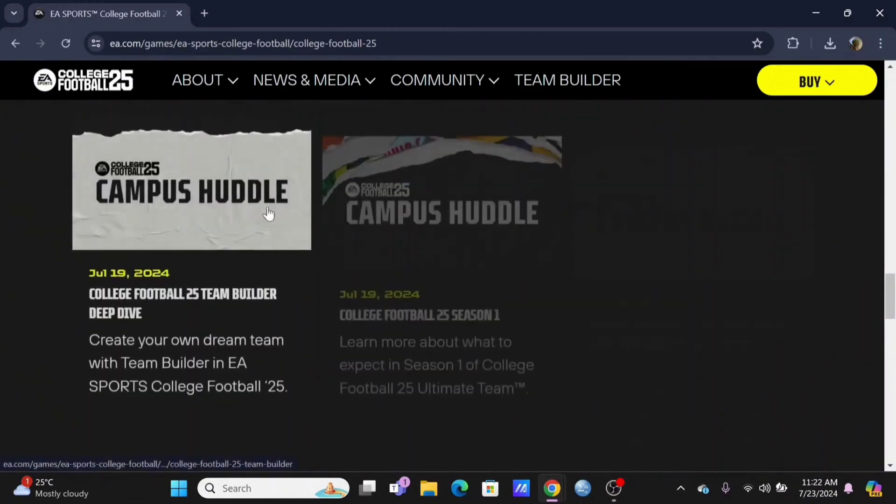
{"action": "scroll", "coordinate": [267, 213], "scroll_direction": "up", "scroll_amount": 2}
{"action": "scroll", "coordinate": [267, 213], "scroll_direction": "up", "scroll_amount": 1}
{"action": "scroll", "coordinate": [266, 213], "scroll_direction": "up", "scroll_amount": 4}
{"action": "scroll", "coordinate": [267, 212], "scroll_direction": "up", "scroll_amount": 3}
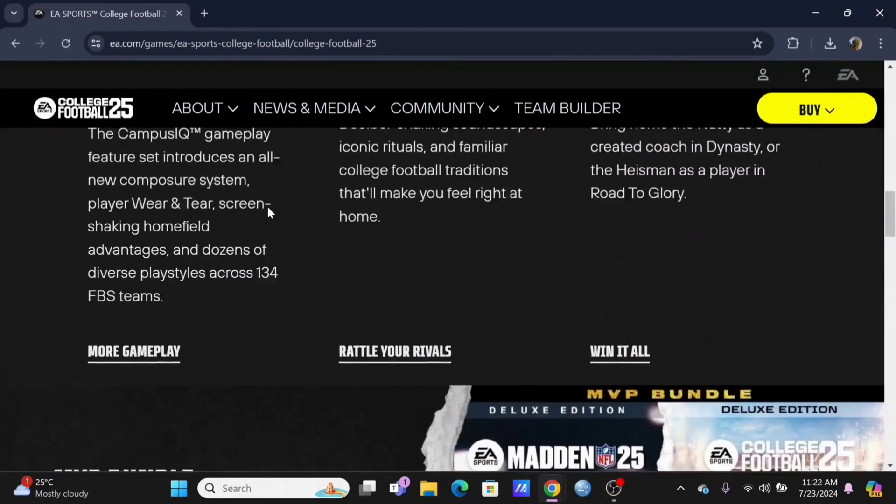
{"action": "scroll", "coordinate": [266, 212], "scroll_direction": "up", "scroll_amount": 1}
{"action": "scroll", "coordinate": [266, 212], "scroll_direction": "up", "scroll_amount": 3}
{"action": "scroll", "coordinate": [268, 213], "scroll_direction": "up", "scroll_amount": 3}
{"action": "scroll", "coordinate": [267, 212], "scroll_direction": "up", "scroll_amount": 1}
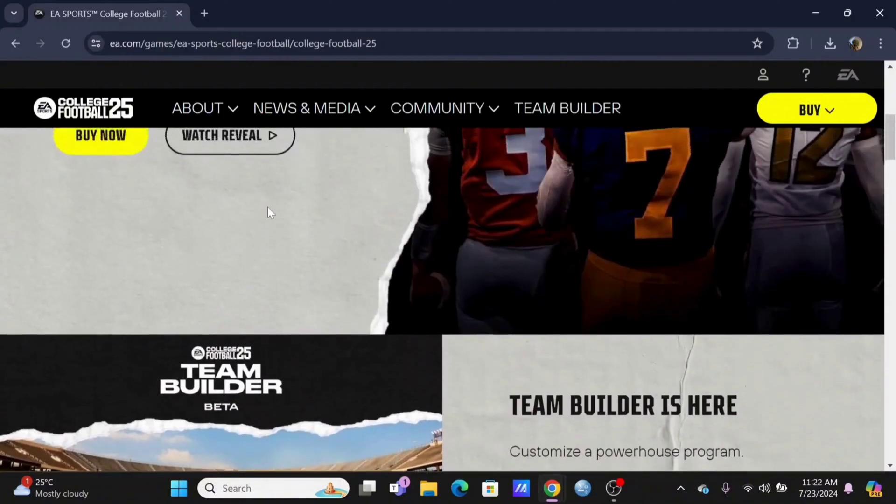
{"action": "scroll", "coordinate": [267, 212], "scroll_direction": "up", "scroll_amount": 2}
{"action": "scroll", "coordinate": [267, 212], "scroll_direction": "up", "scroll_amount": 1}
{"action": "scroll", "coordinate": [268, 212], "scroll_direction": "up", "scroll_amount": 2}
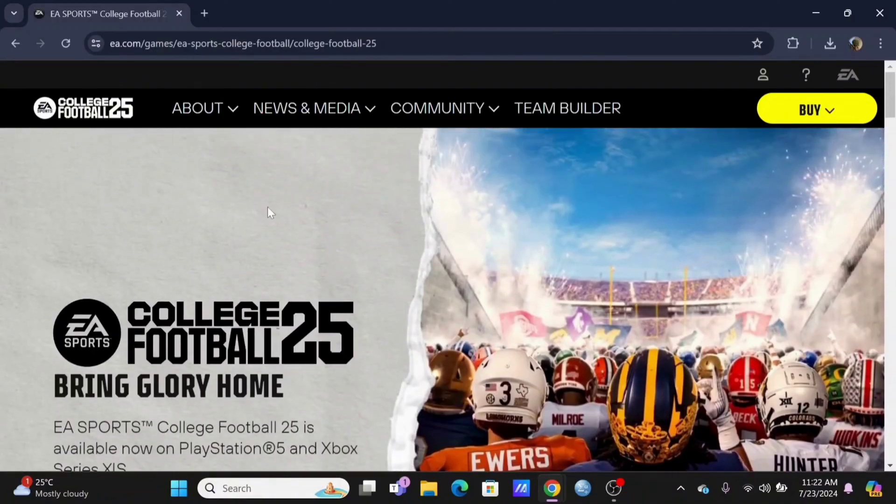
Open the College Football 25 BUY dropdown to show PlayStation and Xbox options
{"action": "left_click", "coordinate": [826, 113]}
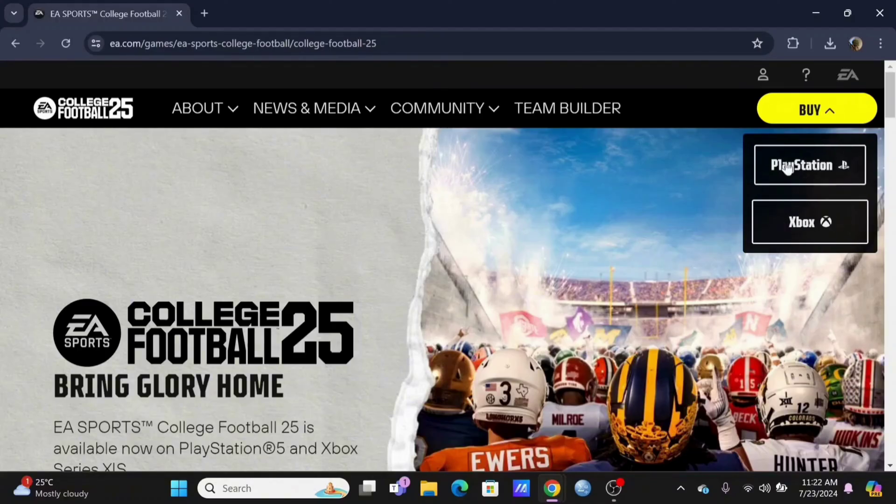
Choose Xbox to open the College Football 25 Xbox editions buy page
{"action": "left_click", "coordinate": [793, 220]}
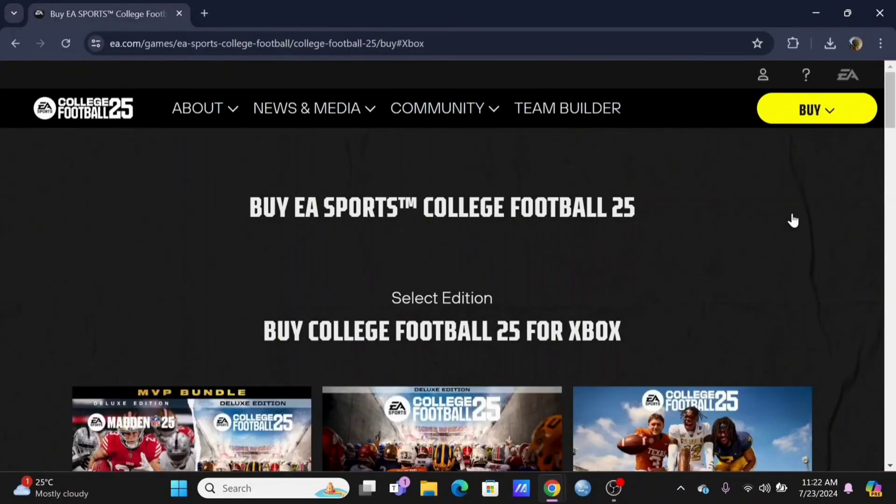
{"action": "scroll", "coordinate": [793, 221], "scroll_direction": "down", "scroll_amount": 1}
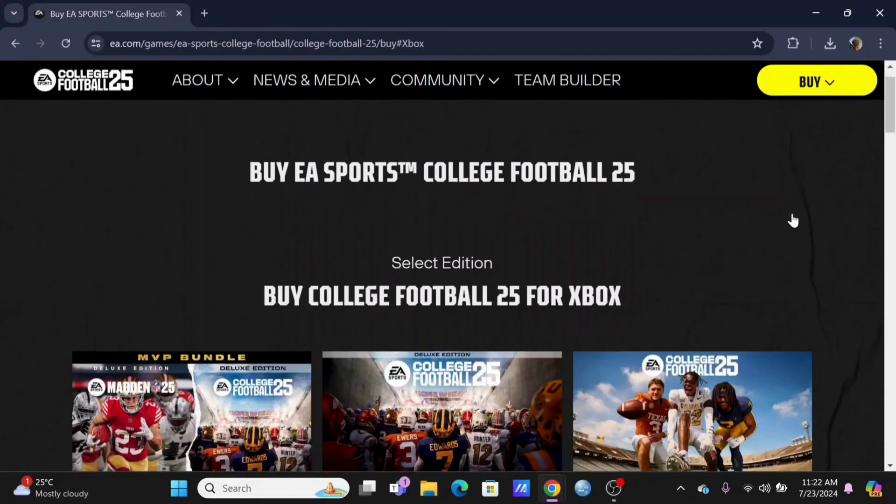
{"action": "scroll", "coordinate": [794, 220], "scroll_direction": "down", "scroll_amount": 2}
{"action": "scroll", "coordinate": [793, 220], "scroll_direction": "down", "scroll_amount": 2}
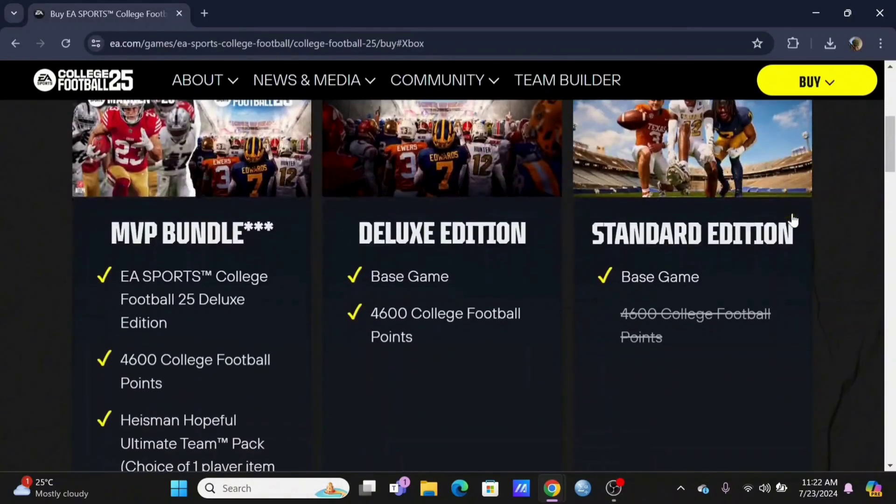
{"action": "scroll", "coordinate": [793, 220], "scroll_direction": "down", "scroll_amount": 1}
{"action": "scroll", "coordinate": [793, 220], "scroll_direction": "down", "scroll_amount": 1}
{"action": "scroll", "coordinate": [793, 221], "scroll_direction": "down", "scroll_amount": 1}
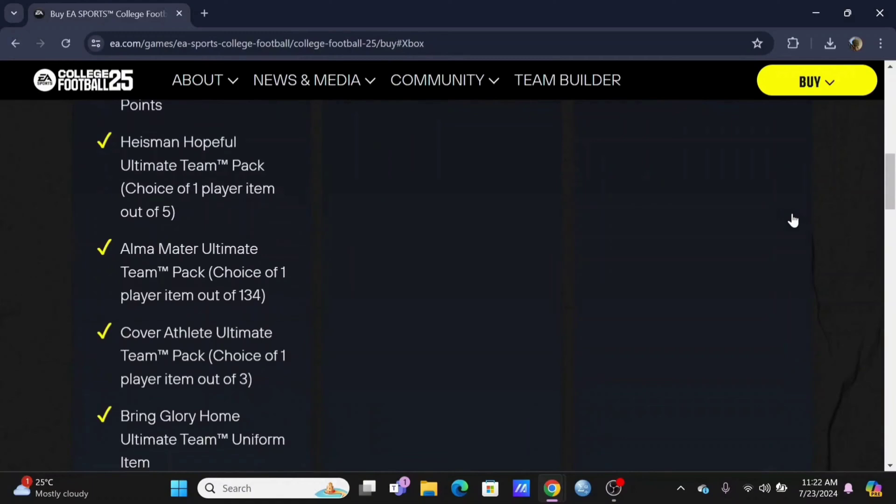
{"action": "scroll", "coordinate": [794, 220], "scroll_direction": "down", "scroll_amount": 1}
{"action": "scroll", "coordinate": [794, 220], "scroll_direction": "down", "scroll_amount": 1}
{"action": "scroll", "coordinate": [794, 220], "scroll_direction": "down", "scroll_amount": 1}
{"action": "scroll", "coordinate": [793, 220], "scroll_direction": "down", "scroll_amount": 2}
{"action": "scroll", "coordinate": [793, 220], "scroll_direction": "down", "scroll_amount": 1}
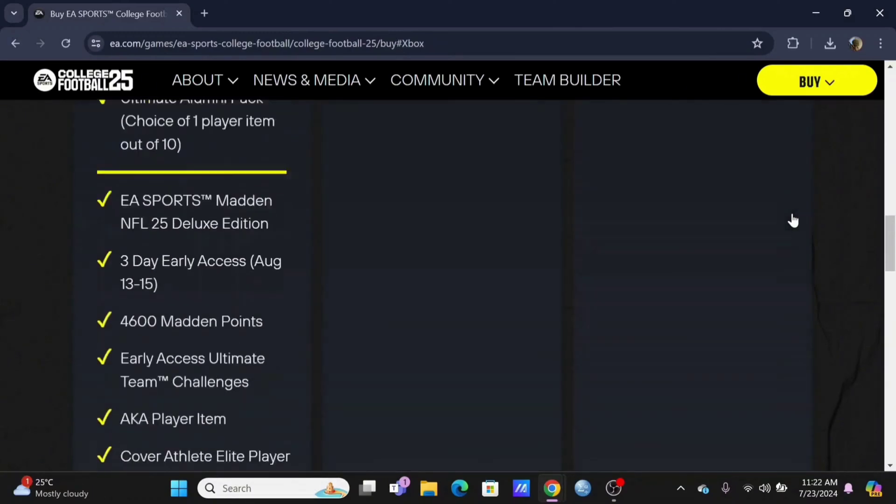
{"action": "scroll", "coordinate": [793, 220], "scroll_direction": "down", "scroll_amount": 1}
{"action": "scroll", "coordinate": [793, 219], "scroll_direction": "down", "scroll_amount": 1}
{"action": "scroll", "coordinate": [794, 220], "scroll_direction": "down", "scroll_amount": 2}
{"action": "scroll", "coordinate": [793, 220], "scroll_direction": "down", "scroll_amount": 2}
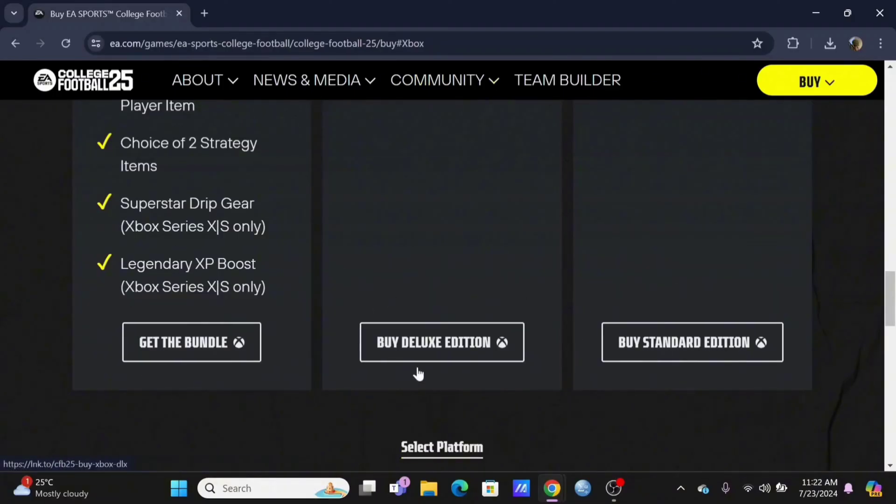
{"action": "scroll", "coordinate": [546, 194], "scroll_direction": "up", "scroll_amount": 1}
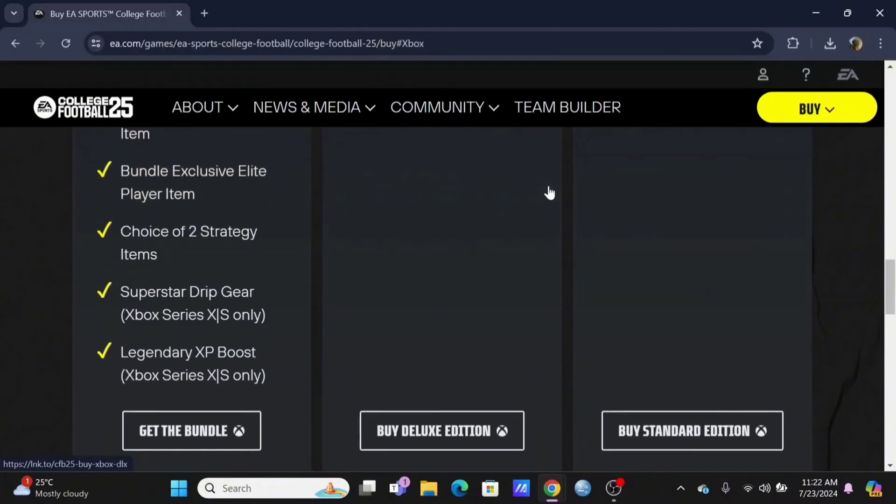
{"action": "scroll", "coordinate": [546, 194], "scroll_direction": "up", "scroll_amount": 2}
{"action": "scroll", "coordinate": [550, 193], "scroll_direction": "up", "scroll_amount": 2}
{"action": "scroll", "coordinate": [549, 192], "scroll_direction": "up", "scroll_amount": 1}
{"action": "scroll", "coordinate": [550, 193], "scroll_direction": "up", "scroll_amount": 1}
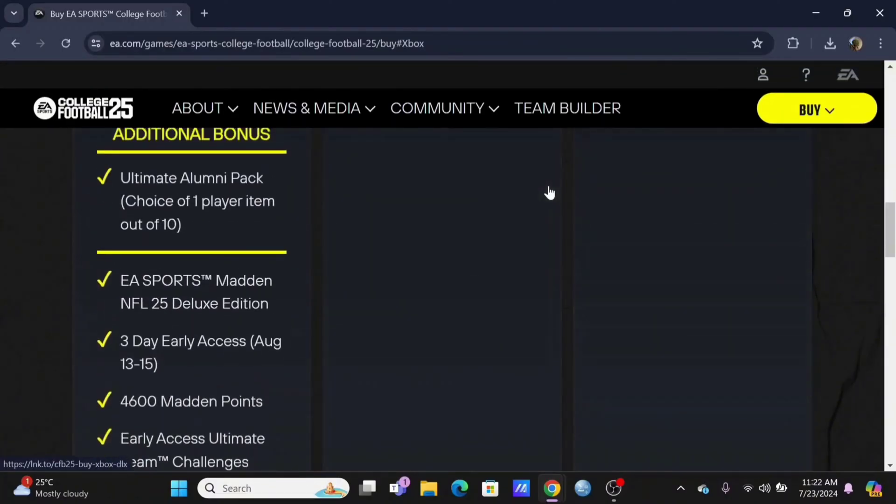
{"action": "scroll", "coordinate": [550, 193], "scroll_direction": "up", "scroll_amount": 3}
{"action": "scroll", "coordinate": [550, 192], "scroll_direction": "up", "scroll_amount": 3}
{"action": "scroll", "coordinate": [549, 193], "scroll_direction": "up", "scroll_amount": 1}
{"action": "scroll", "coordinate": [550, 192], "scroll_direction": "up", "scroll_amount": 2}
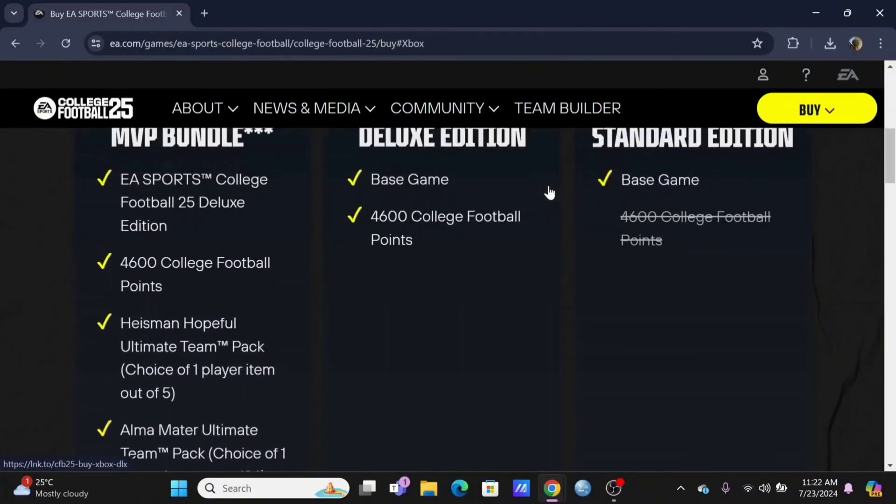
{"action": "scroll", "coordinate": [549, 192], "scroll_direction": "up", "scroll_amount": 3}
{"action": "scroll", "coordinate": [550, 193], "scroll_direction": "down", "scroll_amount": 1}
{"action": "scroll", "coordinate": [550, 193], "scroll_direction": "down", "scroll_amount": 2}
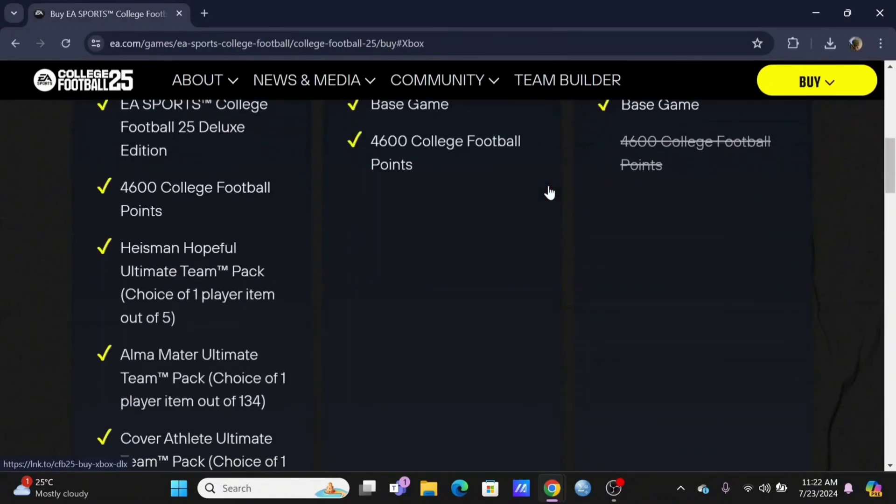
{"action": "scroll", "coordinate": [550, 192], "scroll_direction": "down", "scroll_amount": 2}
{"action": "scroll", "coordinate": [549, 193], "scroll_direction": "down", "scroll_amount": 2}
{"action": "scroll", "coordinate": [549, 192], "scroll_direction": "down", "scroll_amount": 2}
{"action": "scroll", "coordinate": [549, 193], "scroll_direction": "down", "scroll_amount": 2}
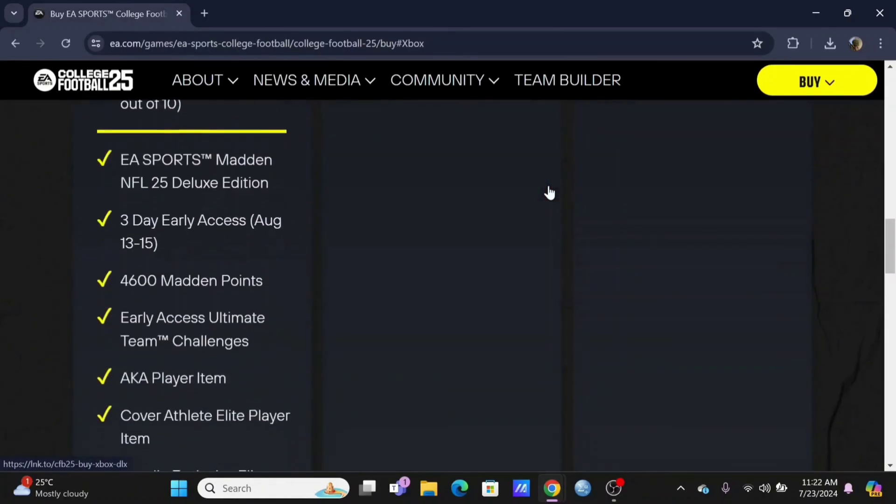
{"action": "scroll", "coordinate": [550, 193], "scroll_direction": "down", "scroll_amount": 2}
{"action": "scroll", "coordinate": [549, 192], "scroll_direction": "down", "scroll_amount": 1}
{"action": "scroll", "coordinate": [550, 193], "scroll_direction": "down", "scroll_amount": 3}
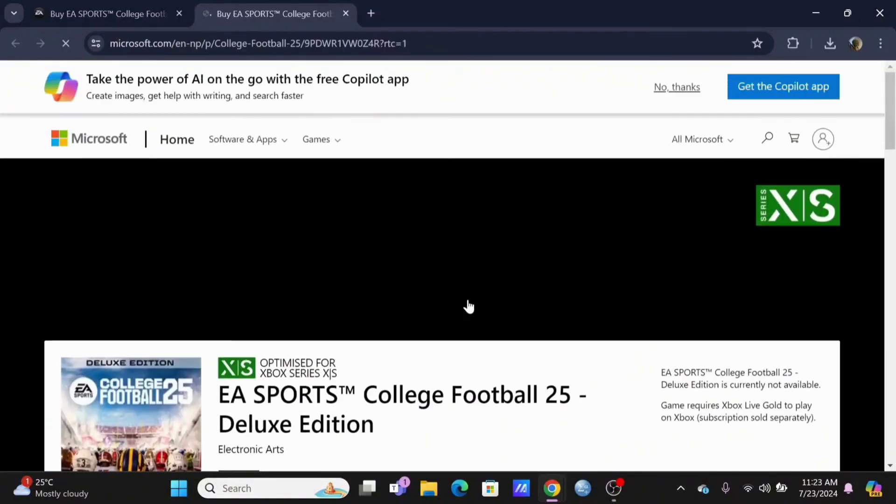
{"action": "scroll", "coordinate": [469, 305], "scroll_direction": "down", "scroll_amount": 2}
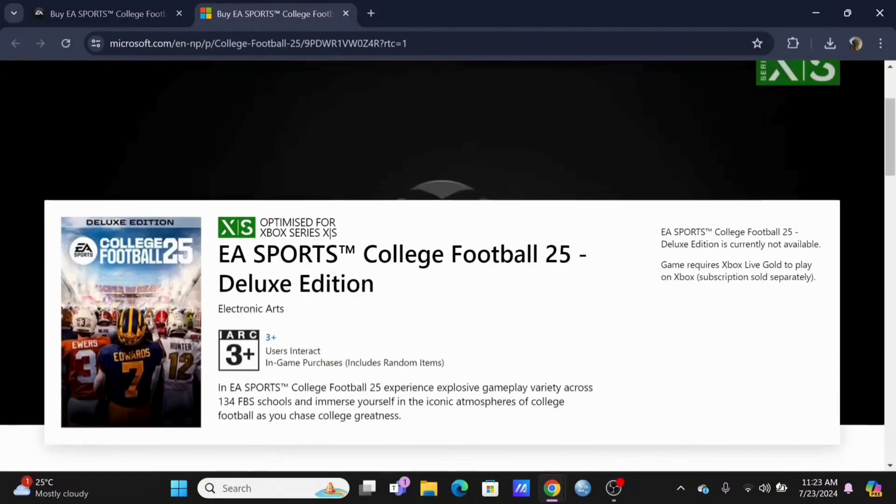
{"action": "scroll", "coordinate": [469, 306], "scroll_direction": "down", "scroll_amount": 1}
{"action": "scroll", "coordinate": [469, 305], "scroll_direction": "down", "scroll_amount": 1}
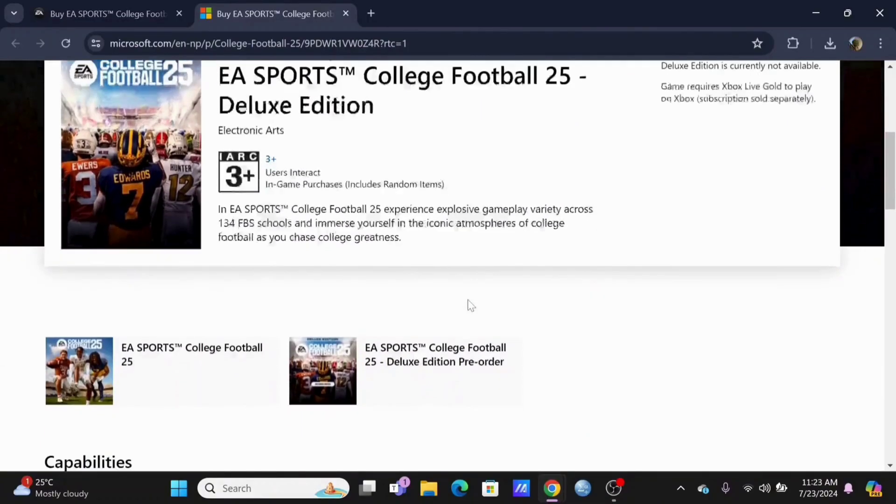
{"action": "scroll", "coordinate": [469, 306], "scroll_direction": "down", "scroll_amount": 1}
{"action": "scroll", "coordinate": [469, 305], "scroll_direction": "down", "scroll_amount": 2}
{"action": "scroll", "coordinate": [469, 306], "scroll_direction": "down", "scroll_amount": 1}
{"action": "scroll", "coordinate": [470, 306], "scroll_direction": "down", "scroll_amount": 1}
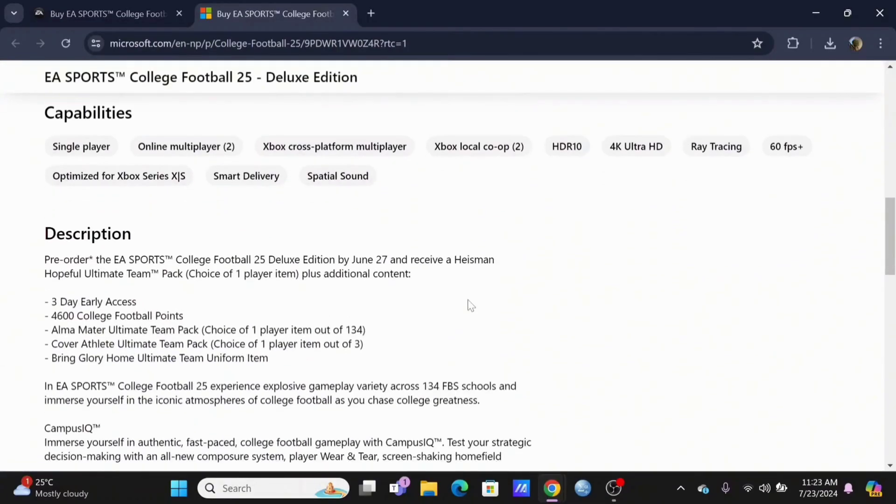
{"action": "scroll", "coordinate": [469, 305], "scroll_direction": "down", "scroll_amount": 2}
{"action": "scroll", "coordinate": [470, 306], "scroll_direction": "down", "scroll_amount": 1}
{"action": "scroll", "coordinate": [470, 306], "scroll_direction": "down", "scroll_amount": 1}
{"action": "scroll", "coordinate": [469, 306], "scroll_direction": "down", "scroll_amount": 4}
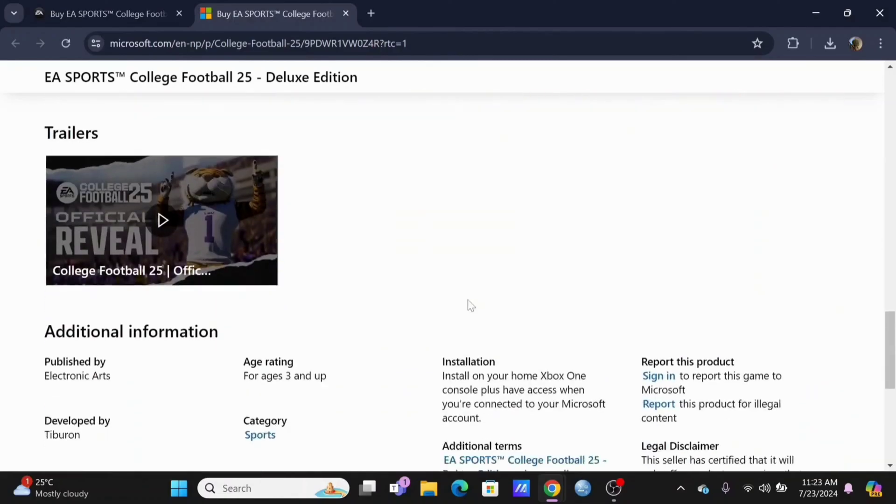
{"action": "scroll", "coordinate": [469, 306], "scroll_direction": "down", "scroll_amount": 3}
{"action": "scroll", "coordinate": [469, 306], "scroll_direction": "up", "scroll_amount": 5}
{"action": "scroll", "coordinate": [469, 306], "scroll_direction": "up", "scroll_amount": 4}
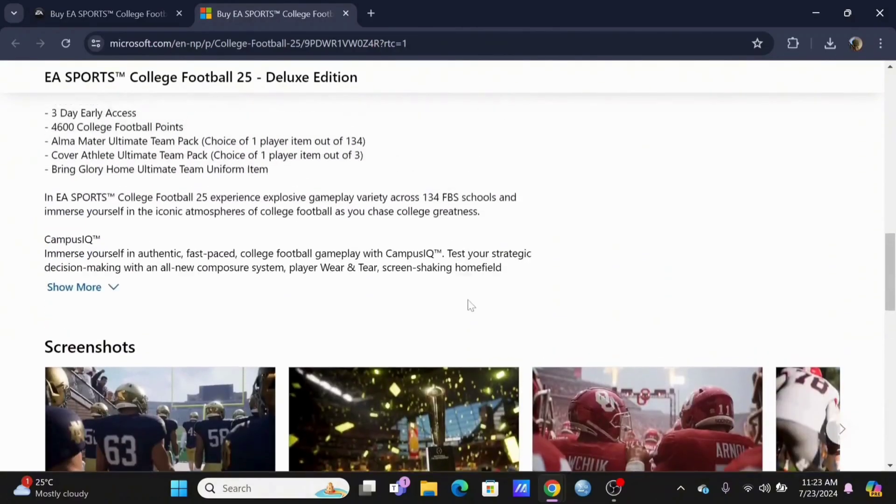
{"action": "scroll", "coordinate": [470, 306], "scroll_direction": "up", "scroll_amount": 1}
{"action": "scroll", "coordinate": [469, 305], "scroll_direction": "up", "scroll_amount": 1}
{"action": "scroll", "coordinate": [470, 306], "scroll_direction": "up", "scroll_amount": 2}
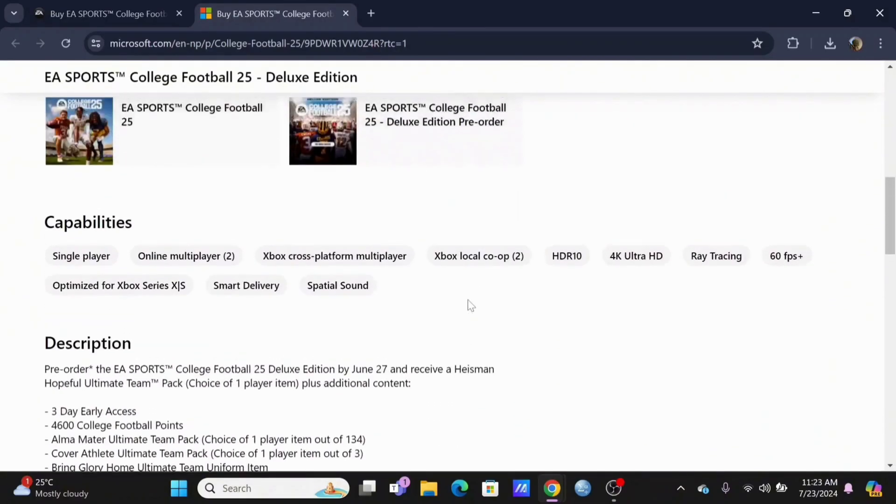